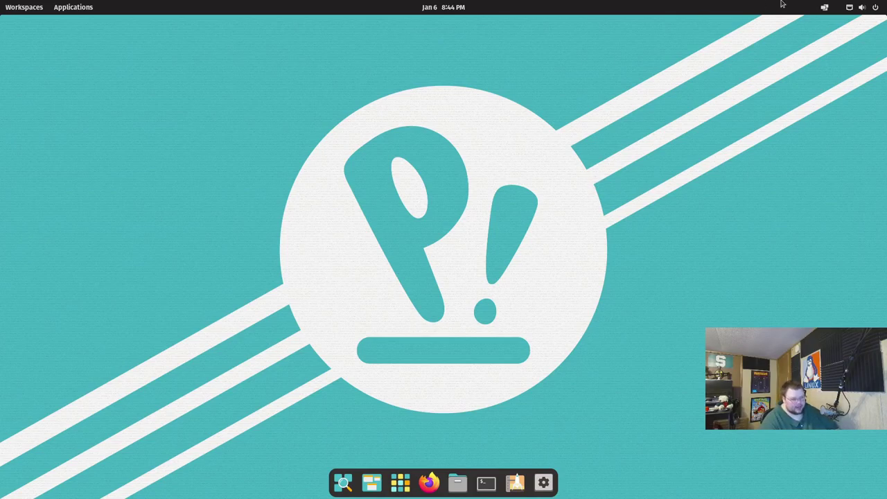
Switch on Tile Windows from the Pop Shell top-bar menu
left_click(829, 7)
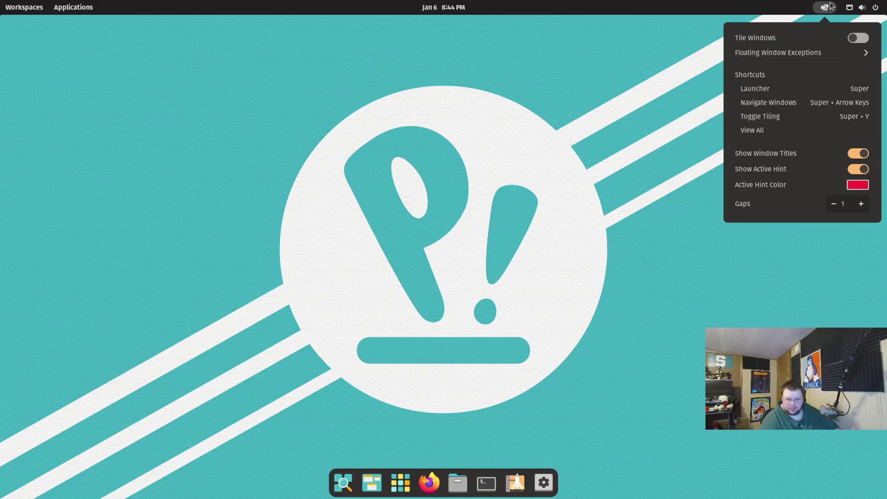
left_click(859, 38)
left_click(825, 7)
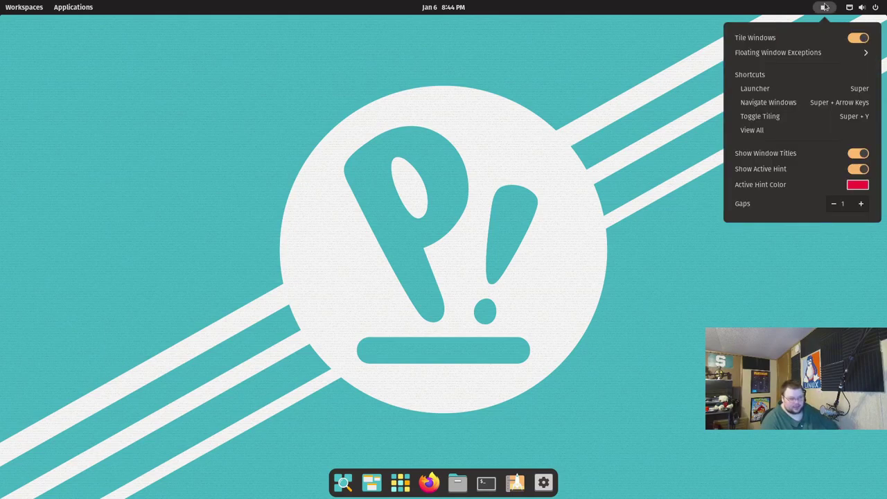
left_click(825, 7)
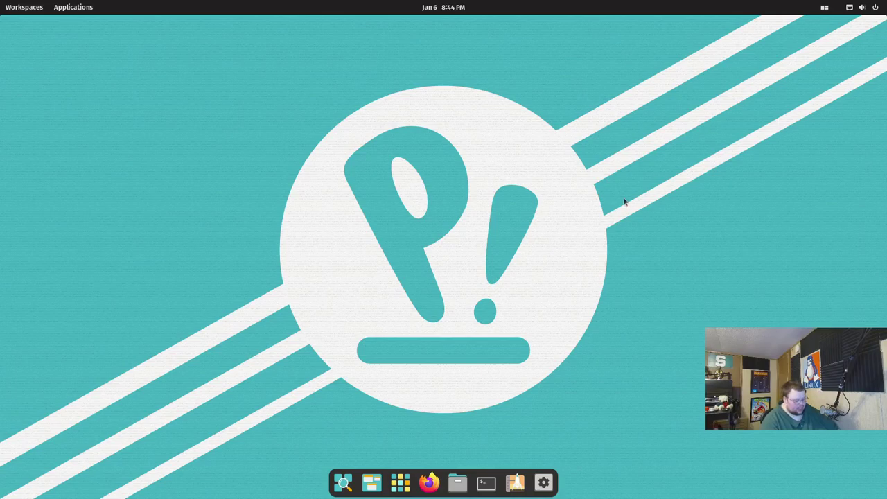
Open more terminals with Super+T so four tile automatically across the screen
key("super+t")
key("super+t")
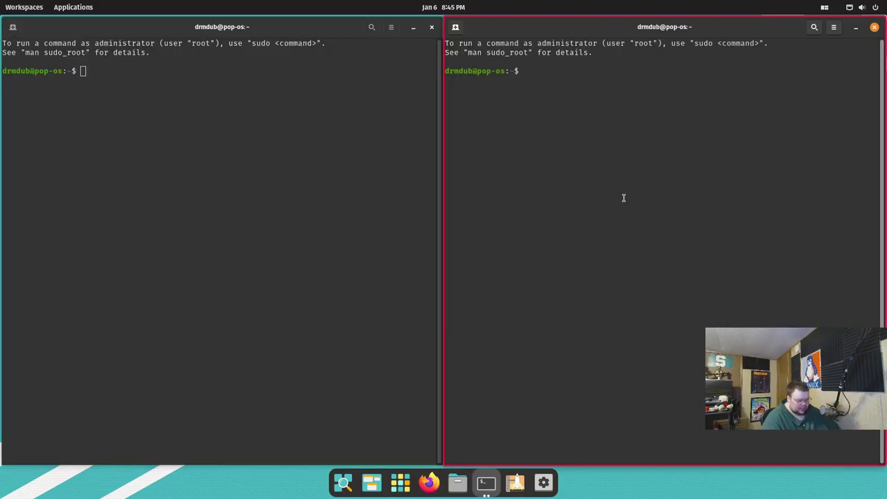
key("super+t")
key("super+t")
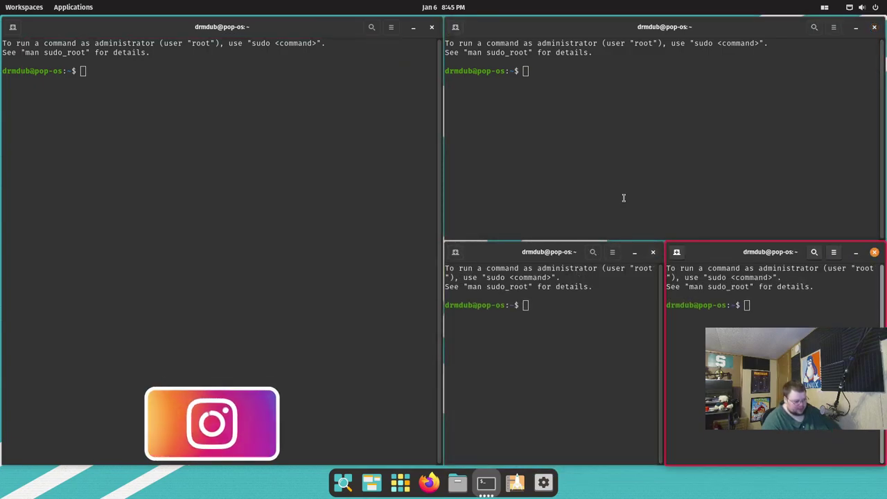
key("super+t")
key("super+t")
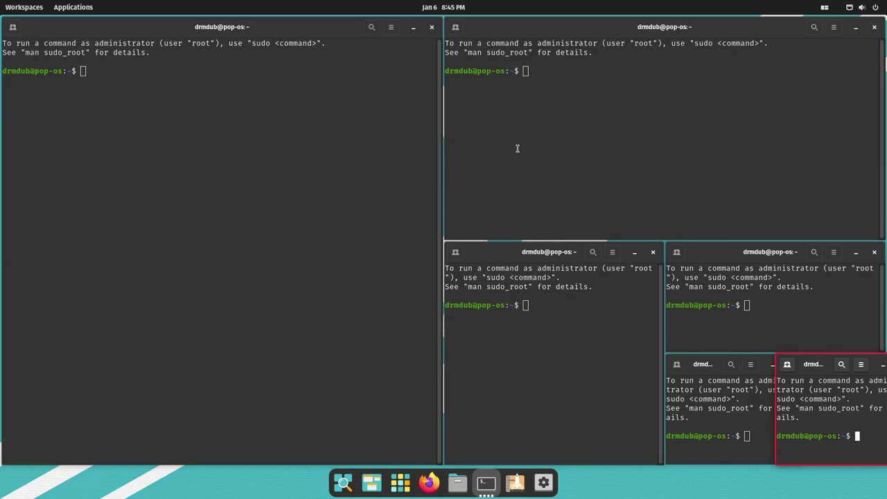
Spawn extra tiled terminals with Super+T in the left half and right column
left_click(298, 146)
key("super+t")
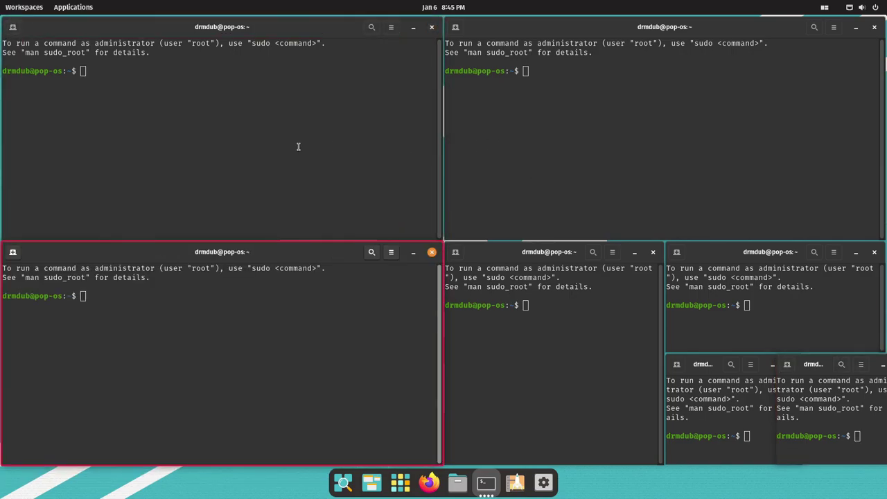
key("super+t")
key("super+t")
key("super+t")
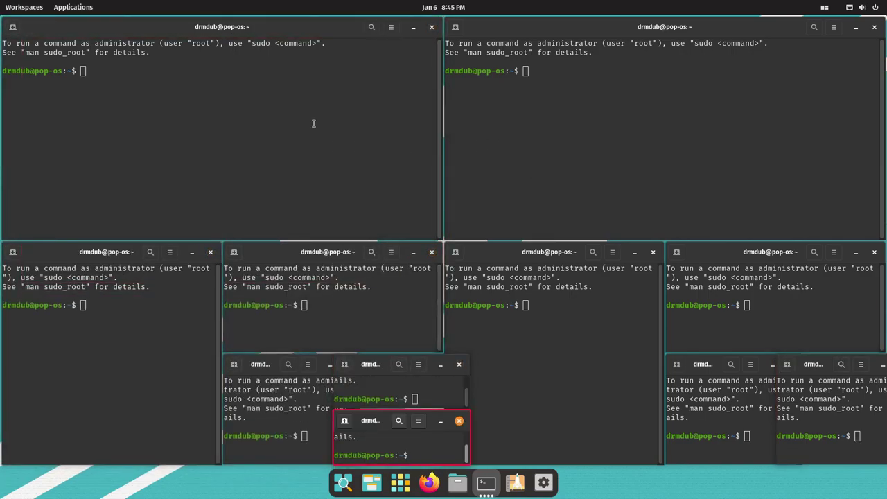
left_click(591, 118)
key("super+t")
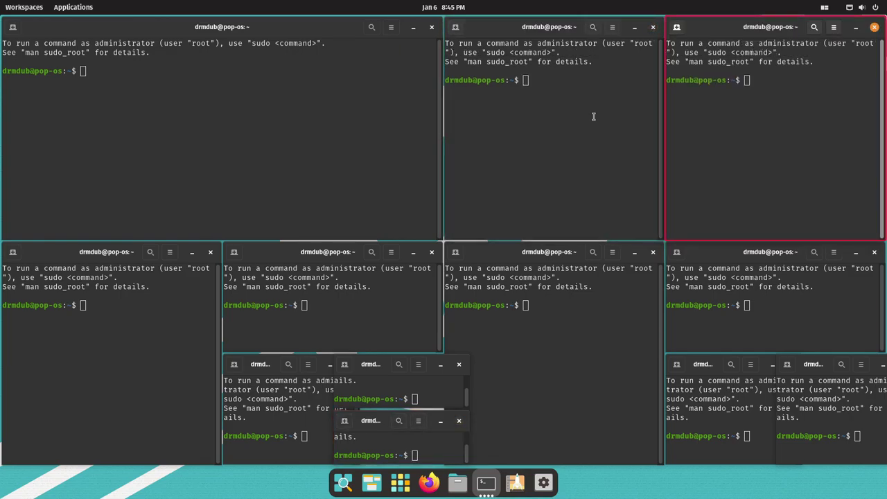
key("super+t")
key("super+t")
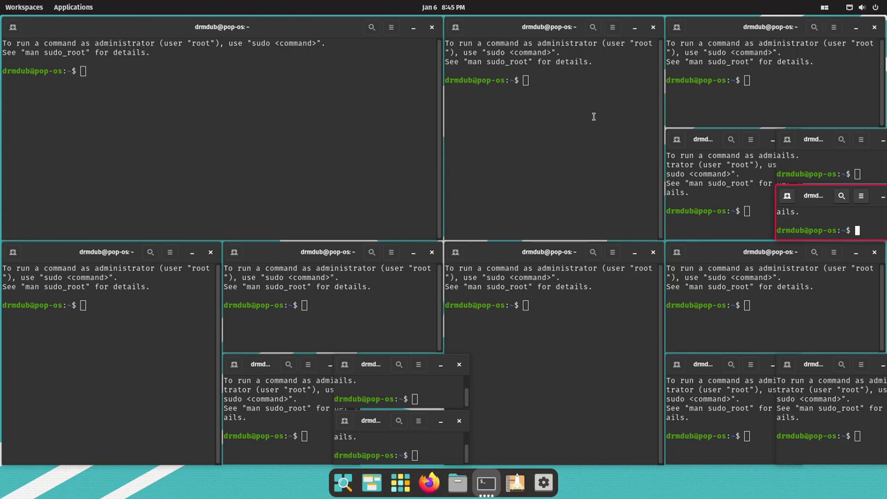
Close terminals with Super+Q until four remain: left half, top right, two bottom right
left_click(447, 382)
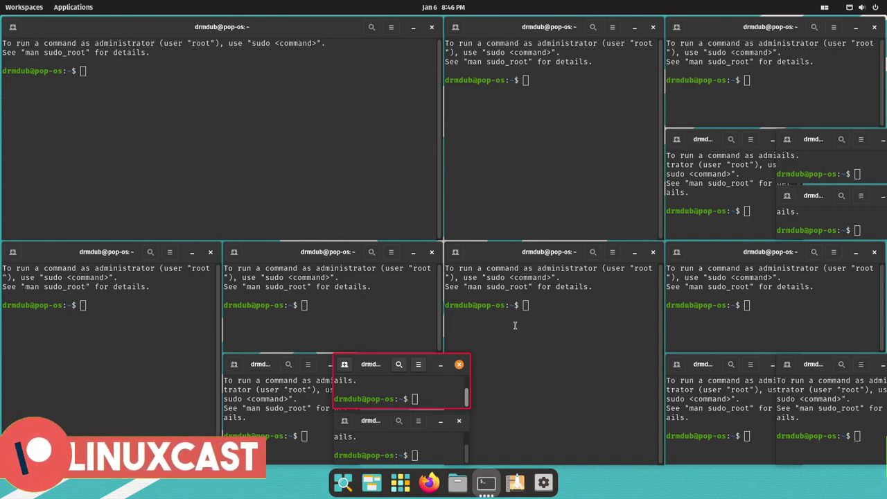
key("super+q")
key("super+q")
key("super+q")
key("super+q")
key("super+q")
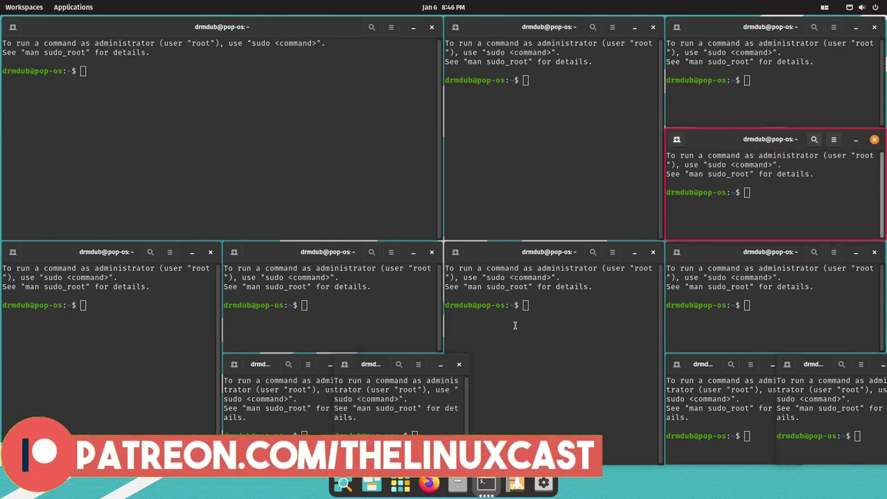
key("super+q")
key("super+q")
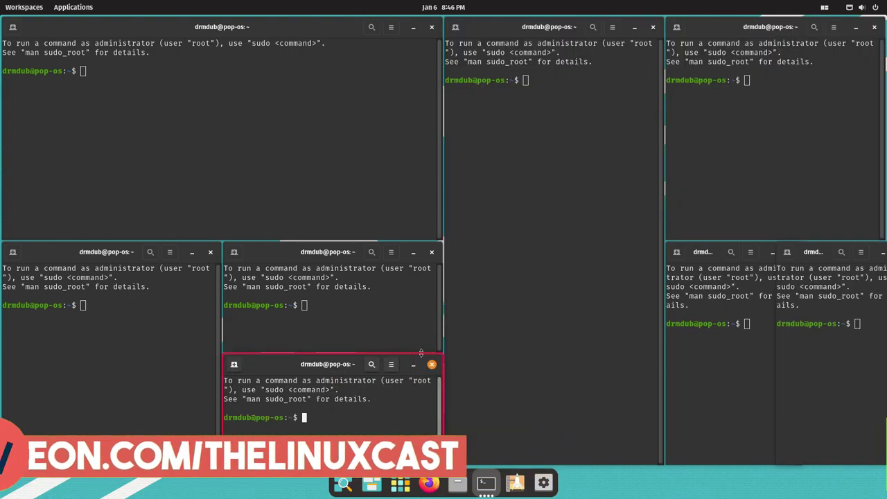
key("super+q")
key("super+q")
key("super+q")
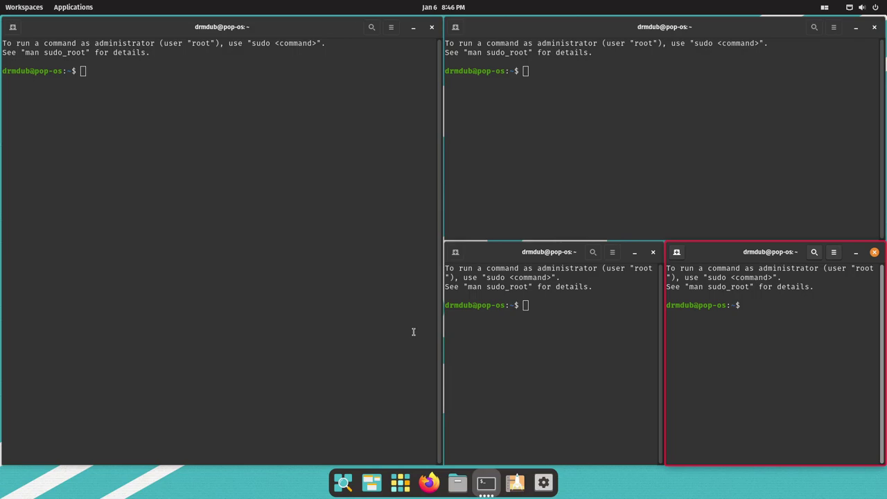
Move a terminal into the left tile, then narrow it to about two-fifths of the screen
key("super+shift+Left")
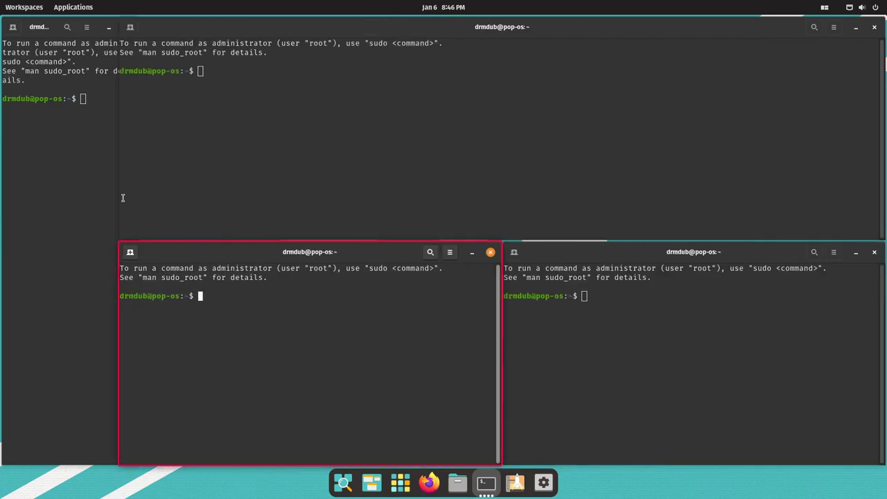
left_click(136, 154)
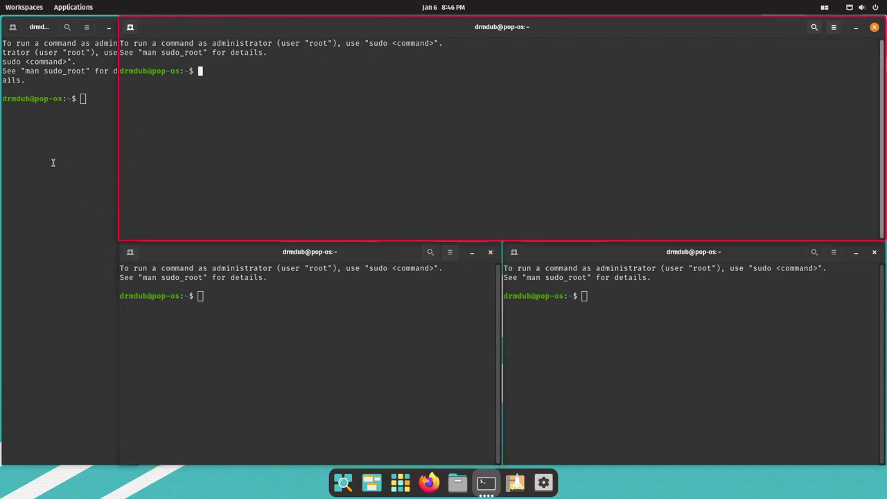
left_click(88, 162)
left_click(161, 155)
left_click(69, 160)
left_click(192, 160)
left_click(69, 160)
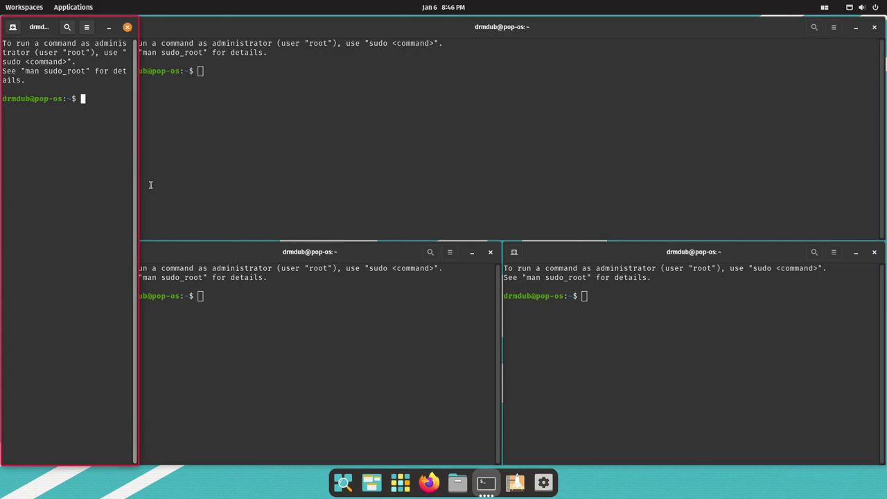
left_click(183, 178)
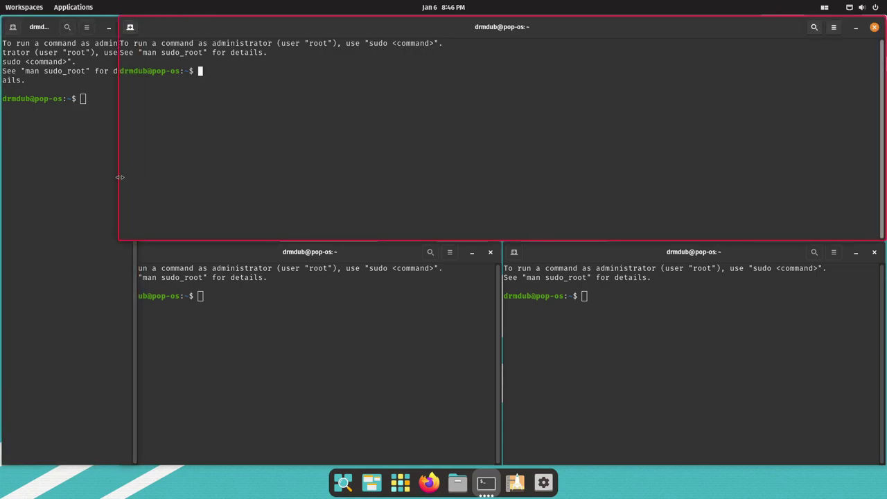
left_click_drag(119, 179, 361, 180)
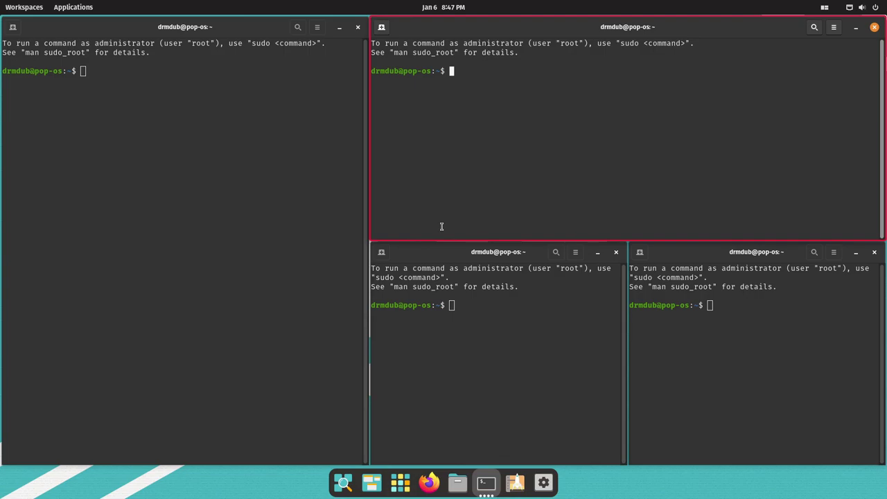
Rearrange the terminals and drop the lower middle one onto the upper to form a two-tab stack
left_click_drag(522, 27, 124, 113)
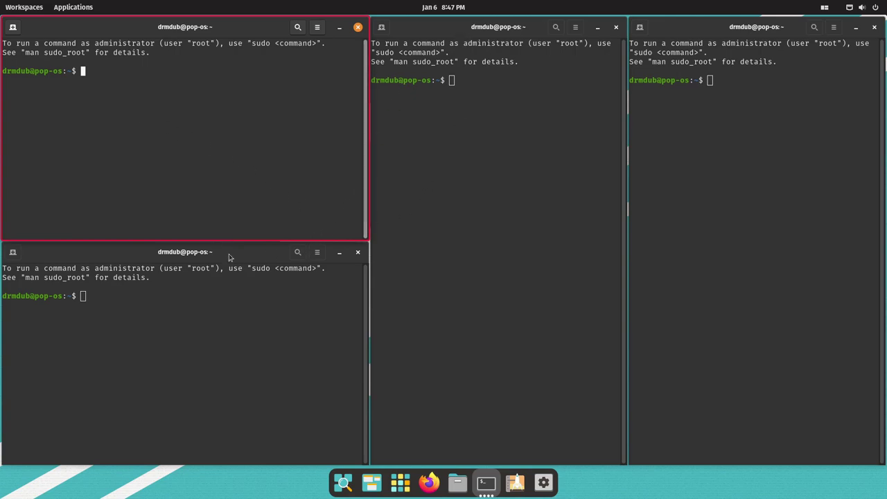
left_click_drag(231, 258, 562, 201)
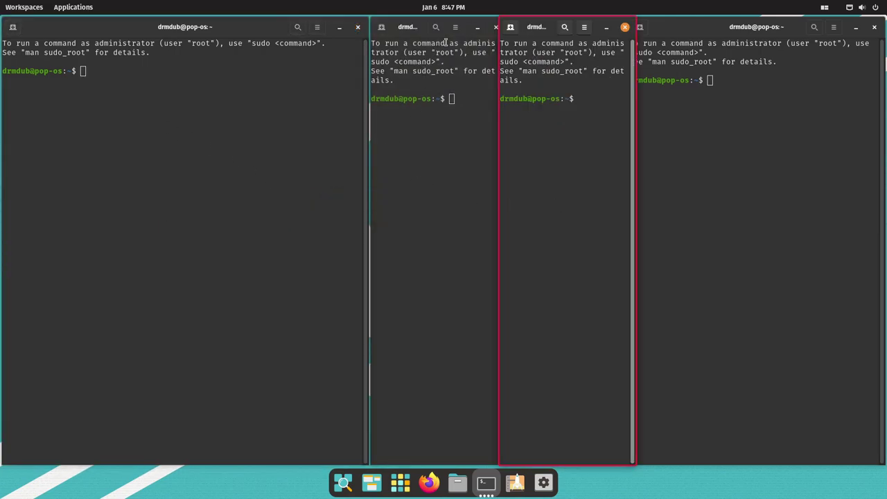
left_click_drag(432, 33, 517, 352)
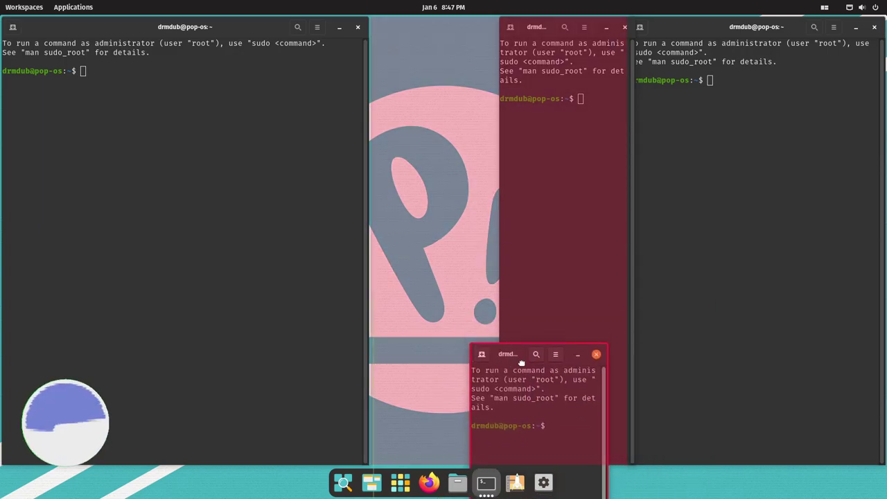
left_click_drag(522, 362, 522, 362)
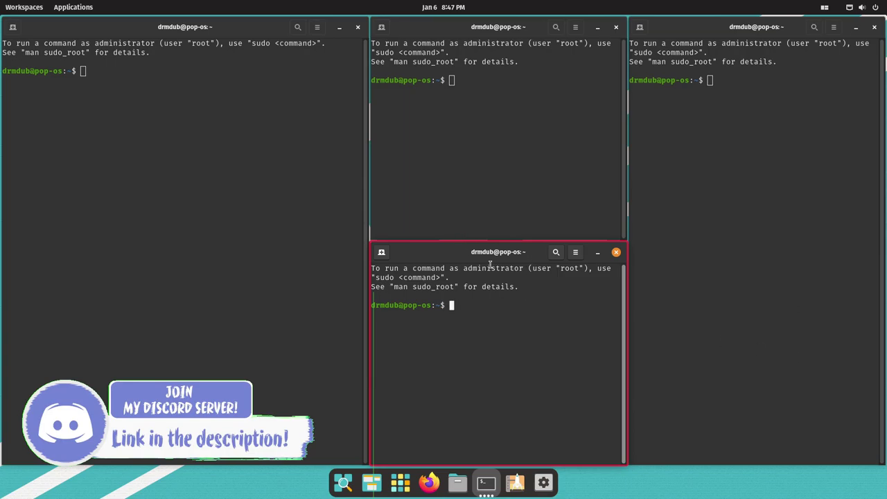
mouse_move(441, 252)
left_mouse_down()
mouse_move(513, 82)
mouse_move(352, 160)
mouse_move(174, 150)
mouse_move(145, 87)
mouse_move(183, 350)
mouse_move(189, 312)
mouse_move(159, 464)
mouse_move(445, 319)
mouse_move(752, 249)
mouse_move(752, 154)
mouse_move(628, 269)
mouse_move(721, 90)
mouse_move(668, 186)
mouse_move(519, 299)
mouse_move(443, 299)
mouse_move(444, 312)
mouse_move(463, 298)
mouse_move(446, 253)
left_mouse_up()
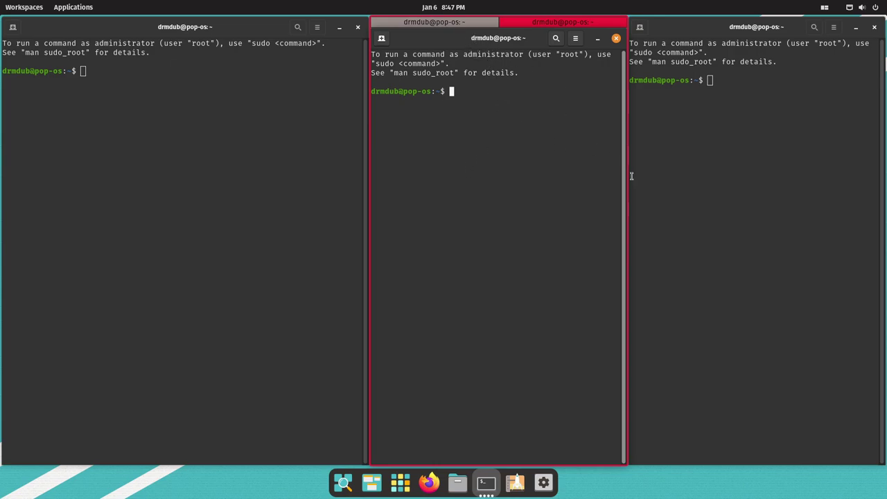
Swap the right terminal with the middle stack, then pull its first tab into its own window
left_click_drag(719, 25, 469, 111)
left_click(722, 25)
left_click(806, 23)
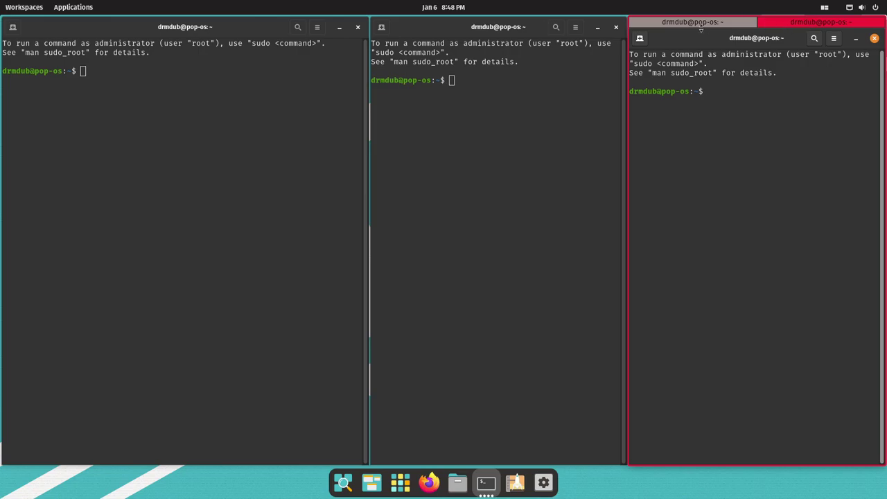
left_click_drag(697, 27, 485, 198)
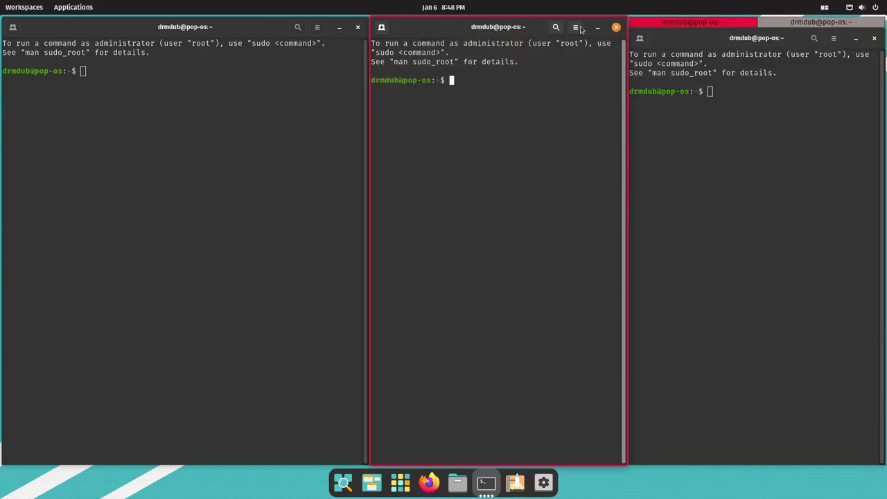
Move a terminal into the right-column stack and narrow the middle terminal slightly
left_click_drag(510, 30, 767, 117)
left_click_drag(703, 26, 490, 185)
left_click_drag(372, 177, 429, 175)
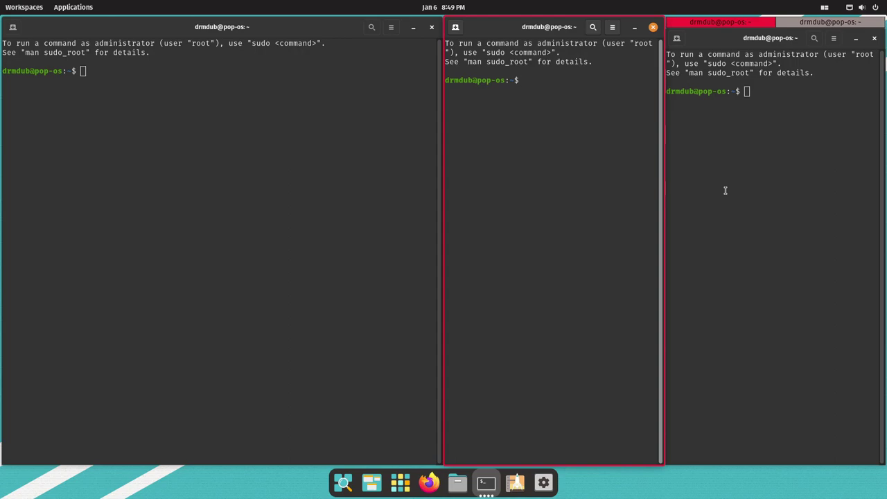
left_click(825, 7)
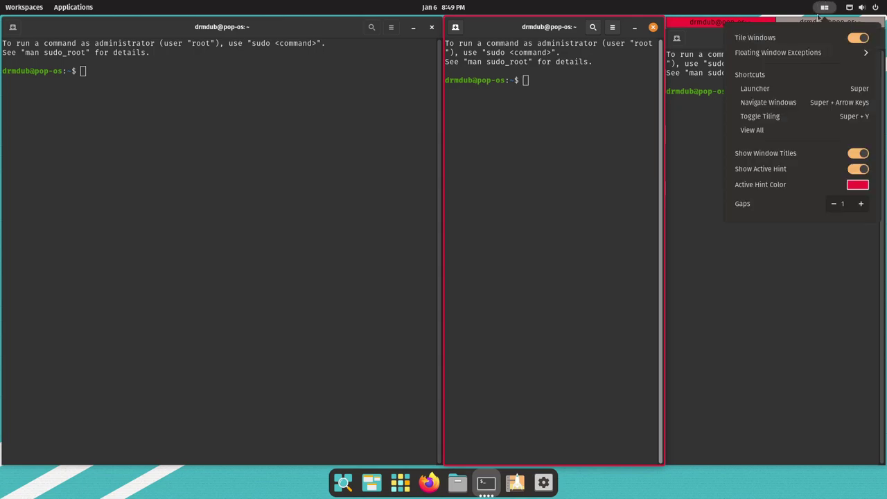
left_click(804, 54)
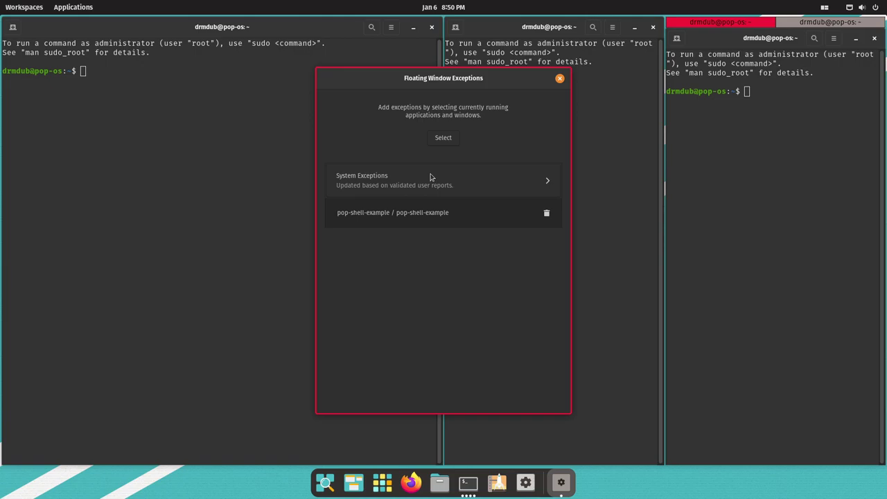
left_click(469, 188)
scroll(471, 194, "down", 5)
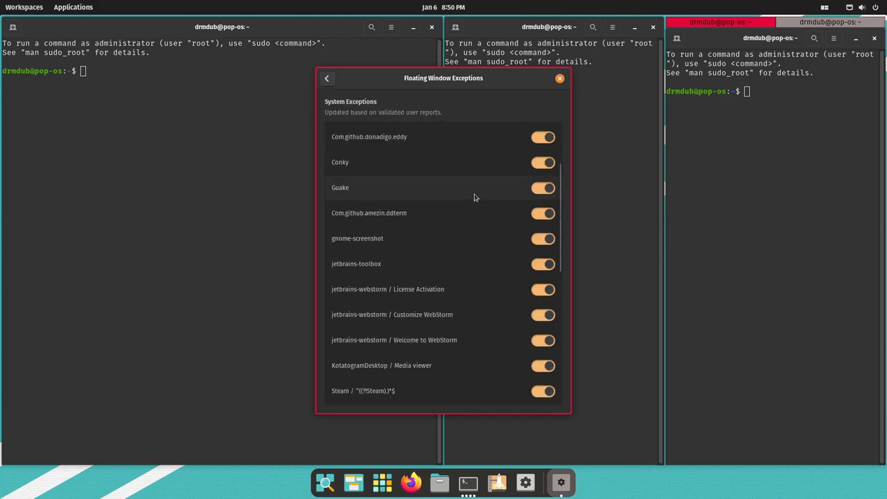
scroll(418, 233, "up", 3)
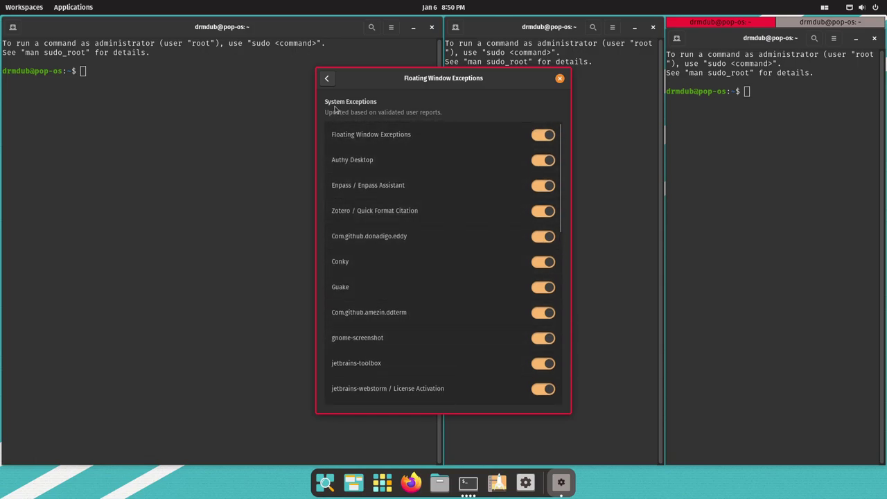
left_click(327, 78)
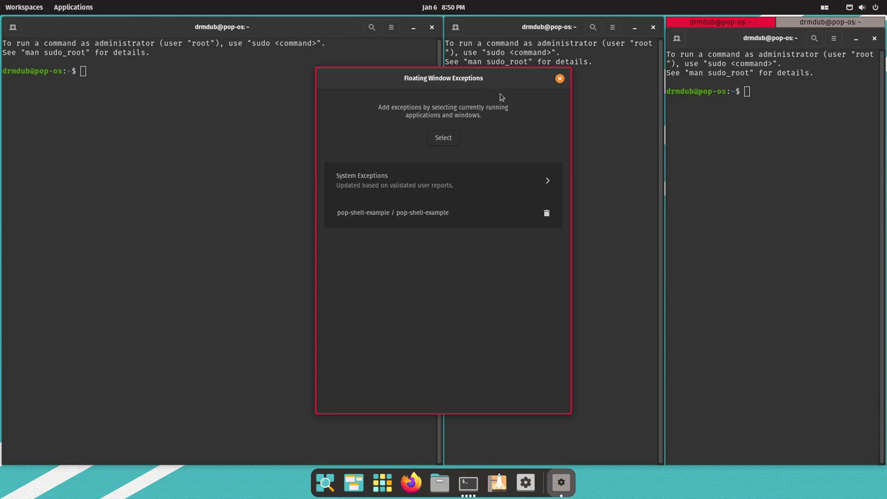
left_click(559, 78)
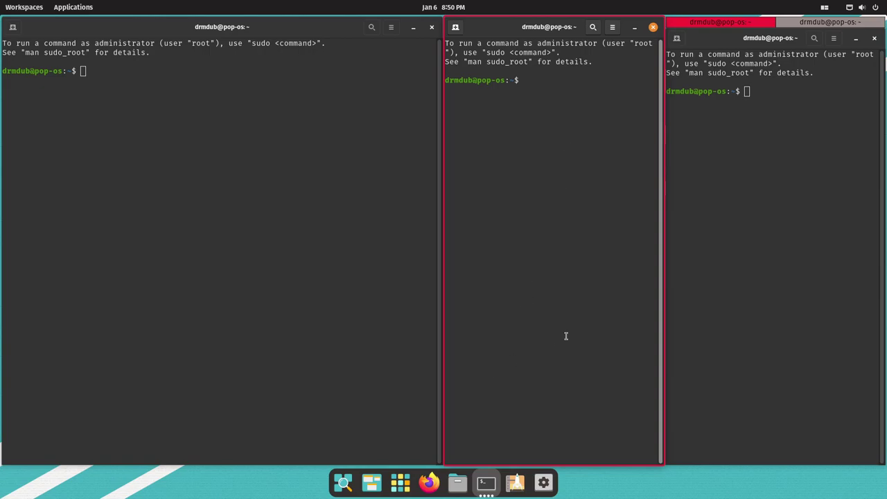
Close the stacked terminals and open Settings at Keyboard > Customize Shortcuts > Tiling
key("super+shift+Right")
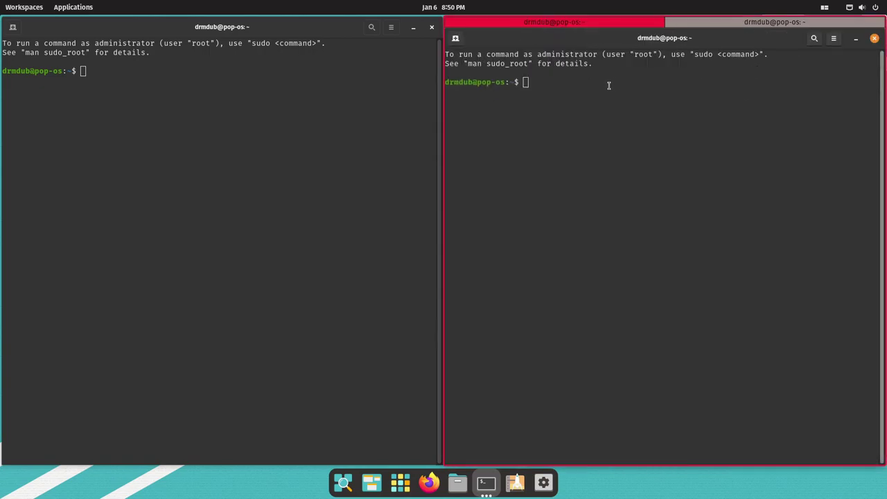
key("super+q")
key("super+q")
key("super")
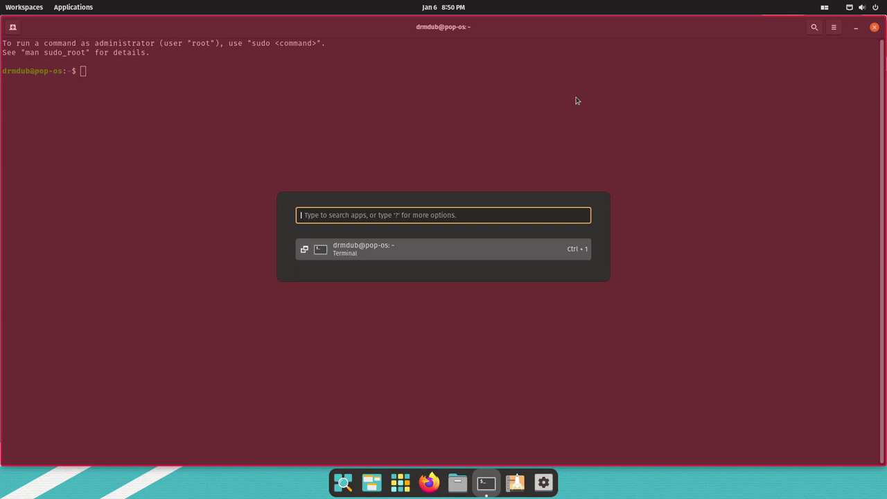
type("settings")
key("Return")
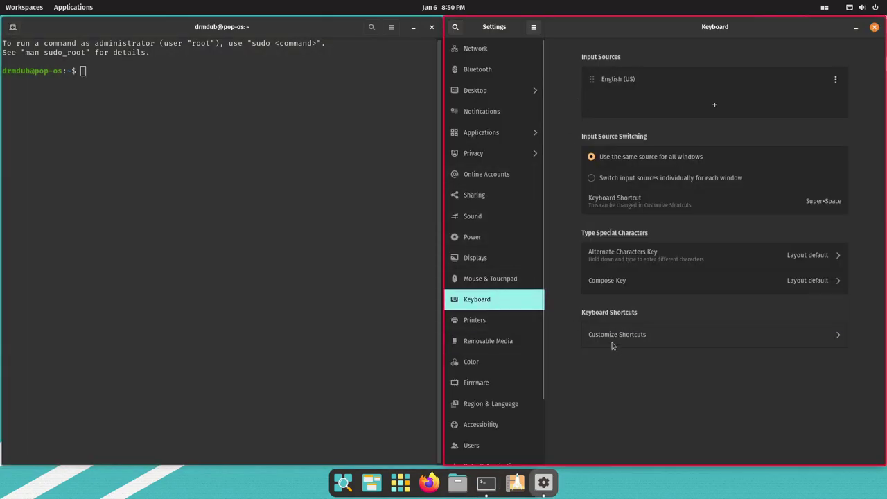
left_click(620, 338)
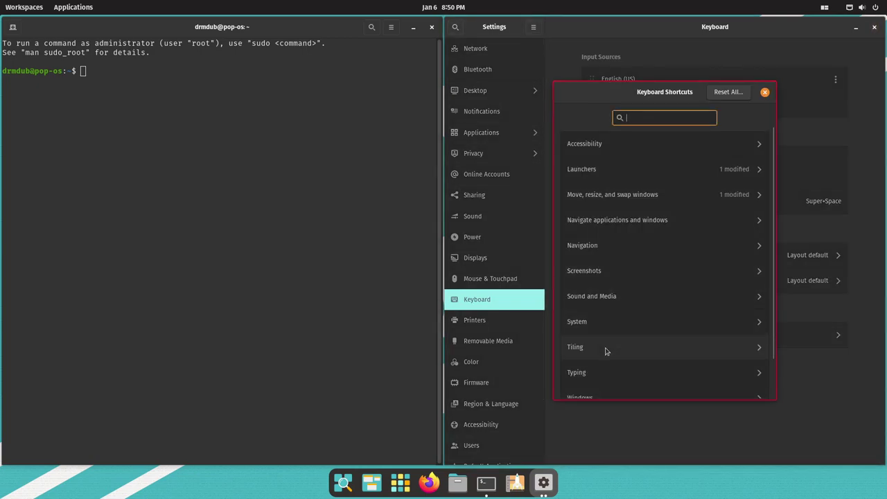
left_click(605, 349)
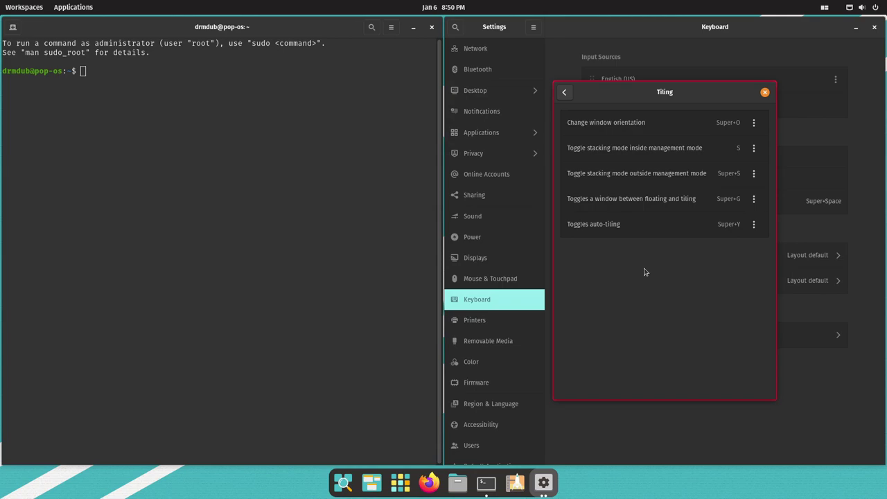
Open the Pop Shell shortcut cheat sheet via View All and tile it into the left half
left_click(825, 7)
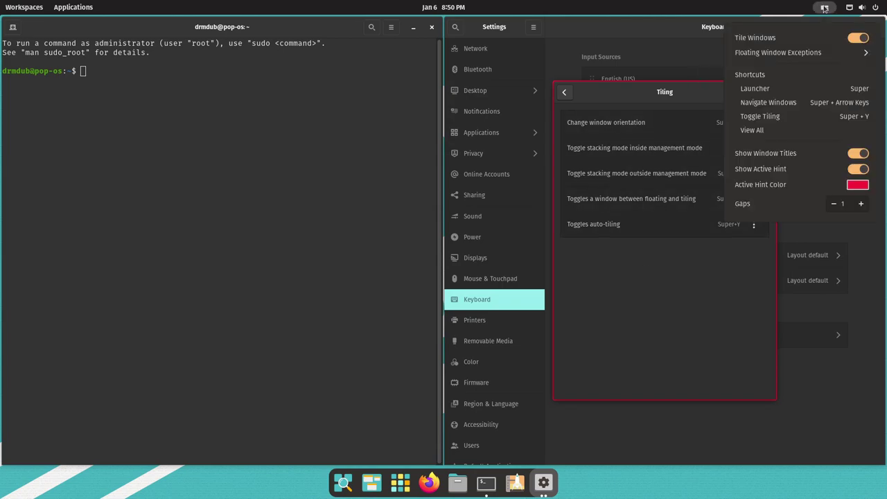
left_click(794, 133)
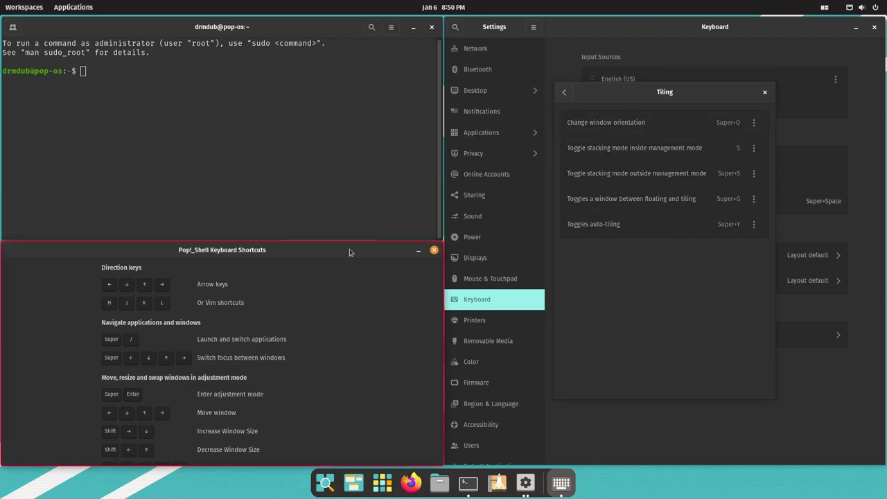
left_click_drag(349, 252, 213, 33)
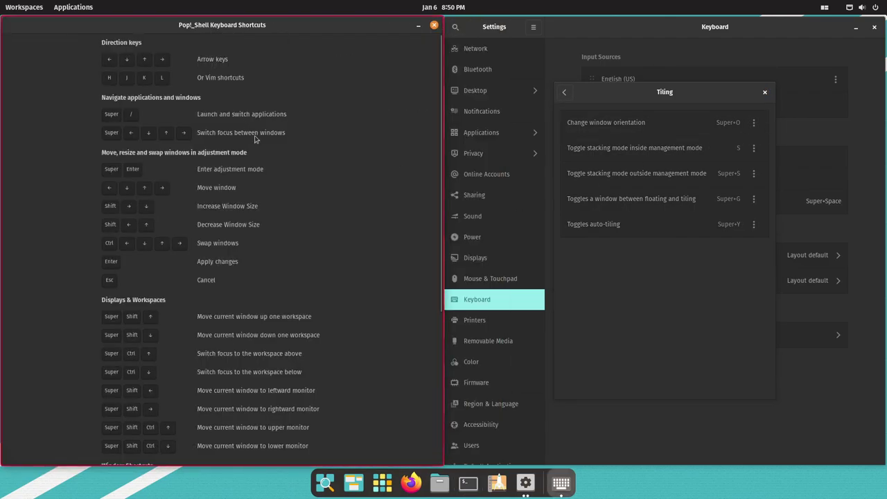
Scroll through the cheat sheet, switching focus between it and the Tiling shortcuts dialog
scroll(188, 132, "down", 5)
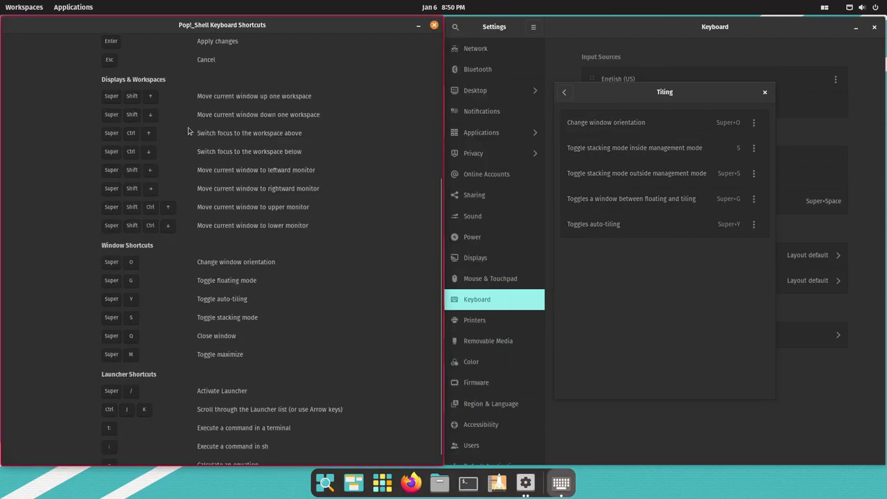
scroll(189, 132, "down", 1)
scroll(195, 143, "up", 5)
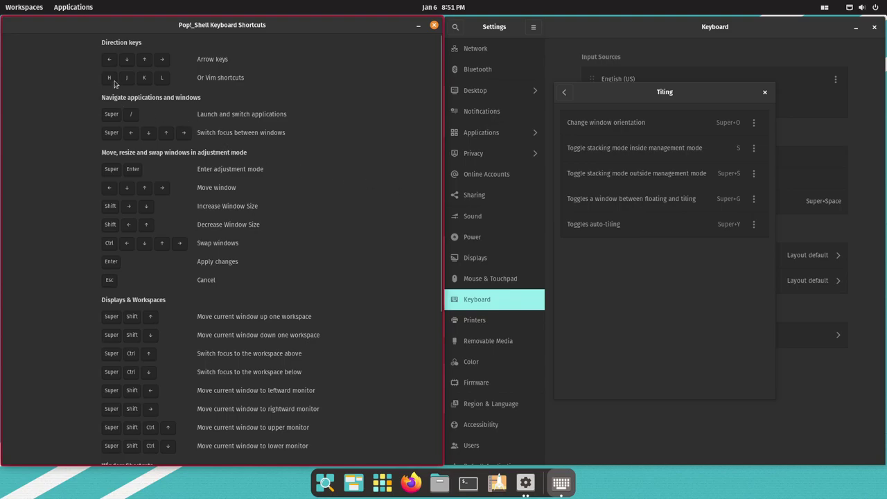
left_click(624, 270)
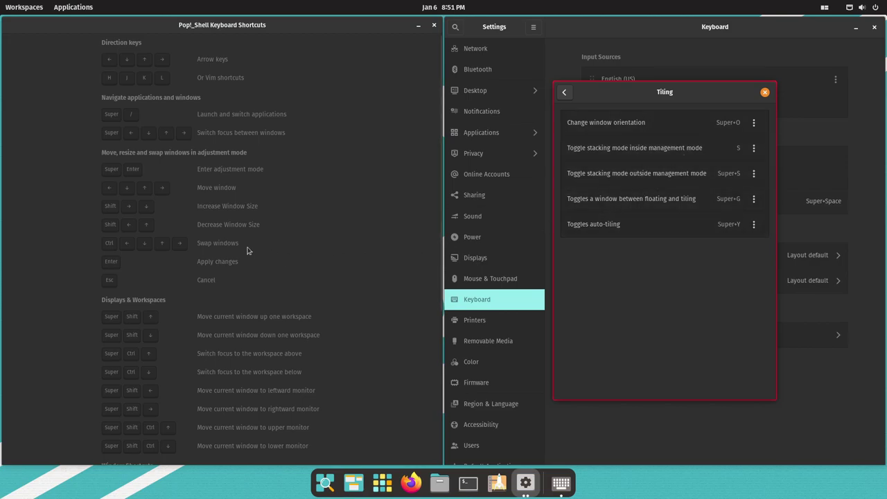
left_click(277, 234)
scroll(276, 233, "down", 5)
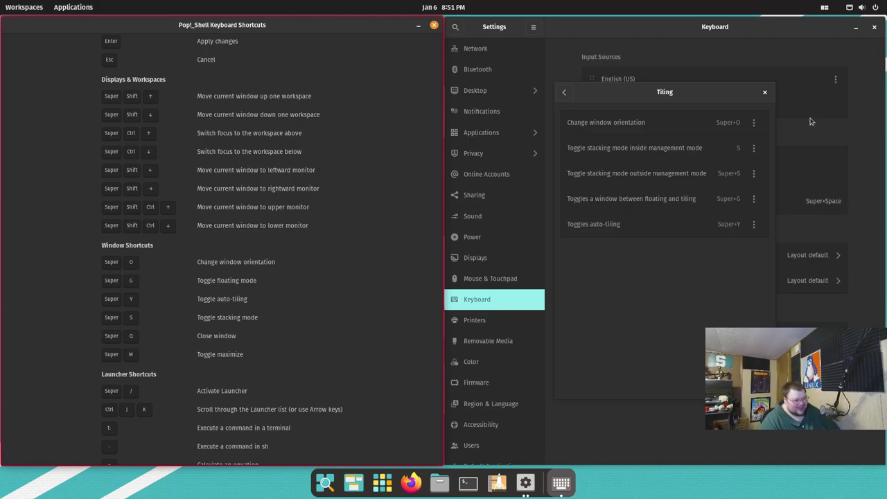
Close the Tiling shortcuts dialog and focus the Pop!_Shell Keyboard Shortcuts window
left_click(764, 92)
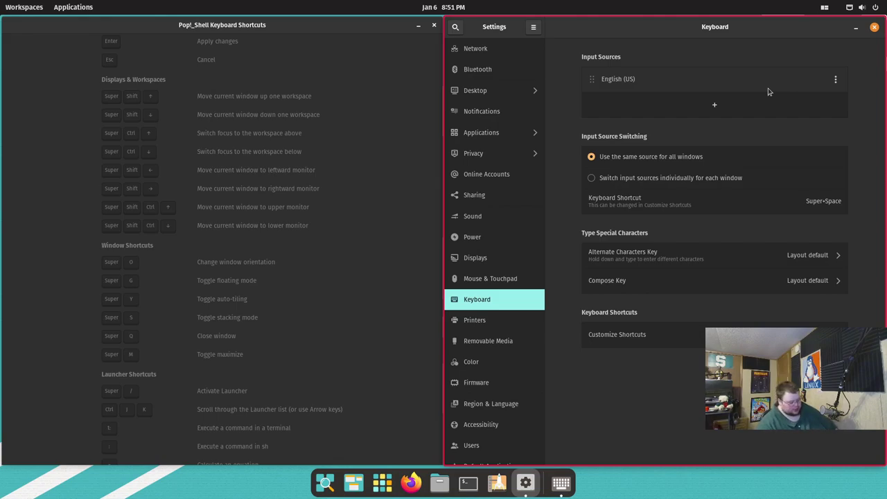
left_click(277, 184)
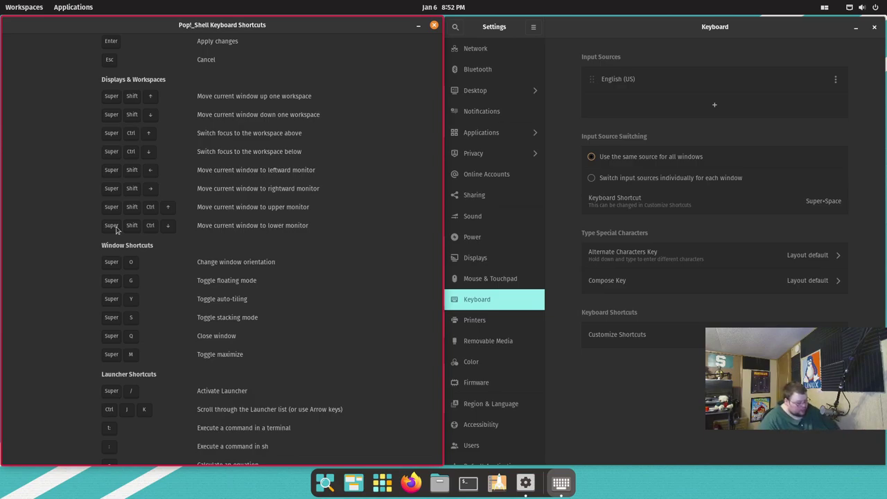
Use the Super+/ launcher to switch to Settings and leave it alone on screen
key("super+slash")
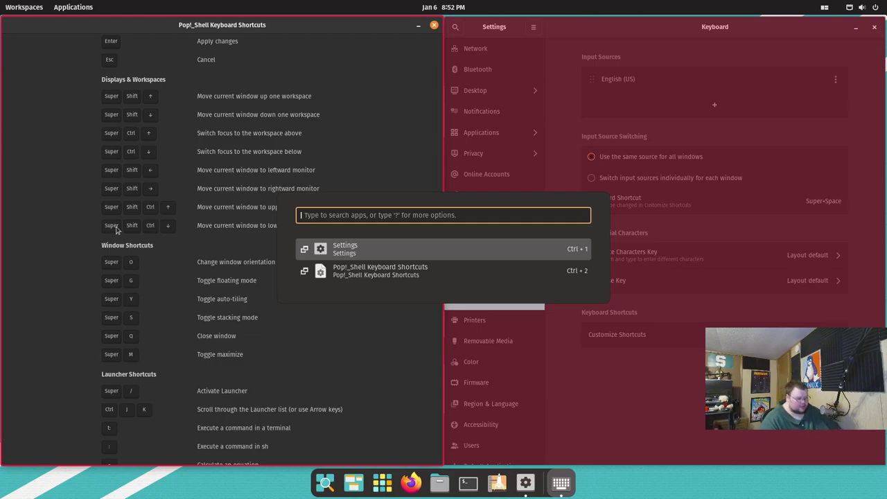
key("Escape")
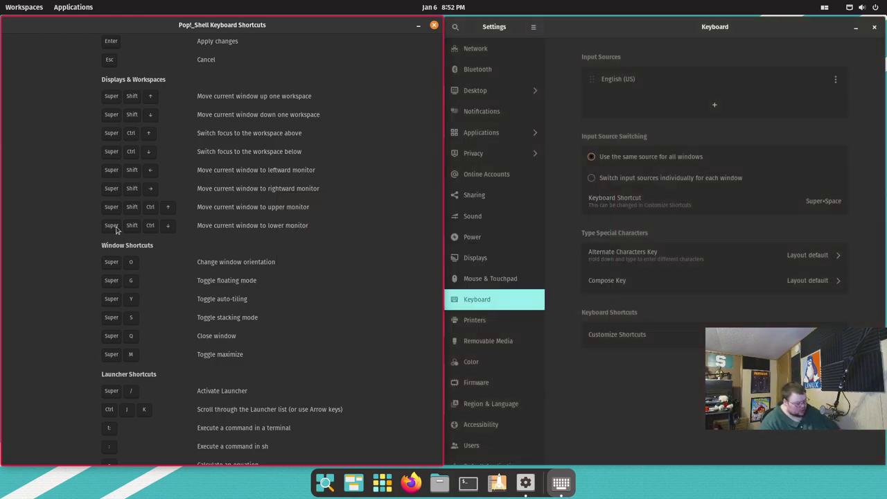
key("super+slash")
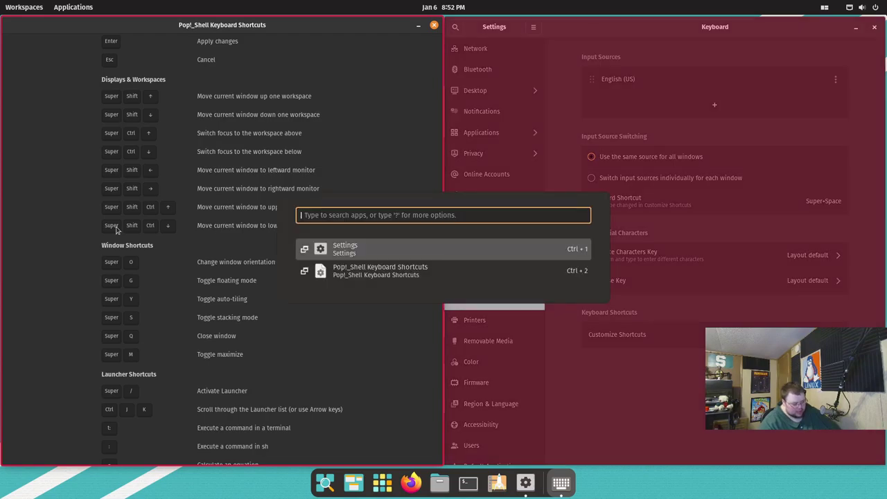
key("Escape")
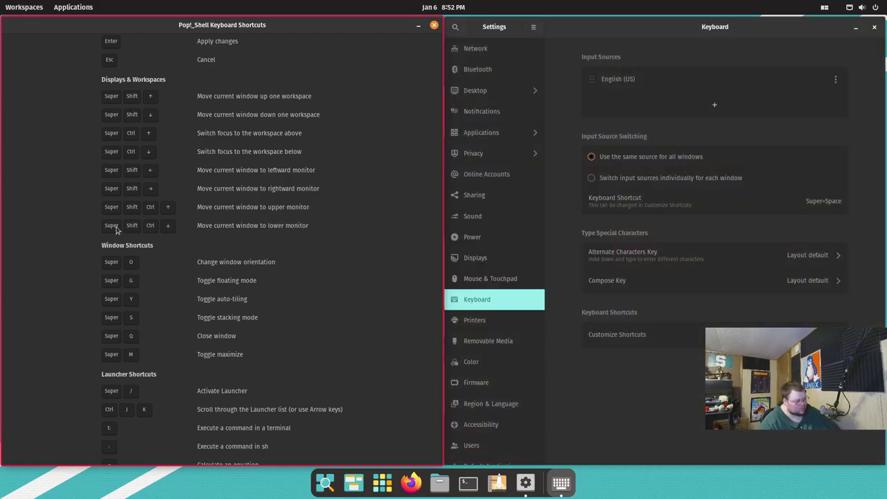
key("super+slash")
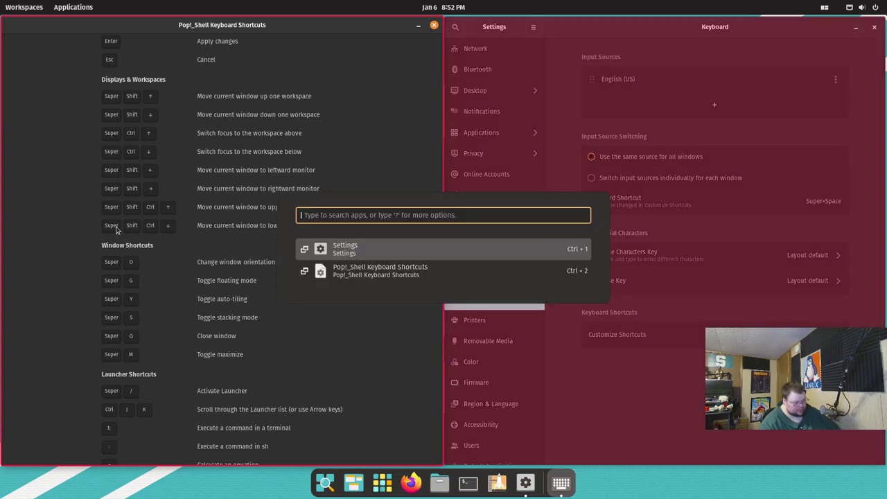
key("Return")
key("super+m")
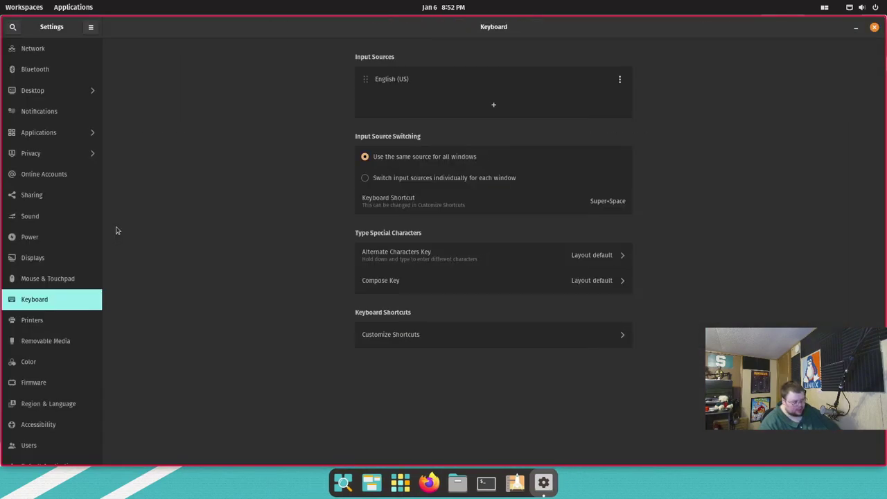
Toggle the launcher a few times, finally leaving its search open over Settings
key("super+slash")
key("Escape")
key("super+slash")
key("Escape")
key("super+slash")
key("Escape")
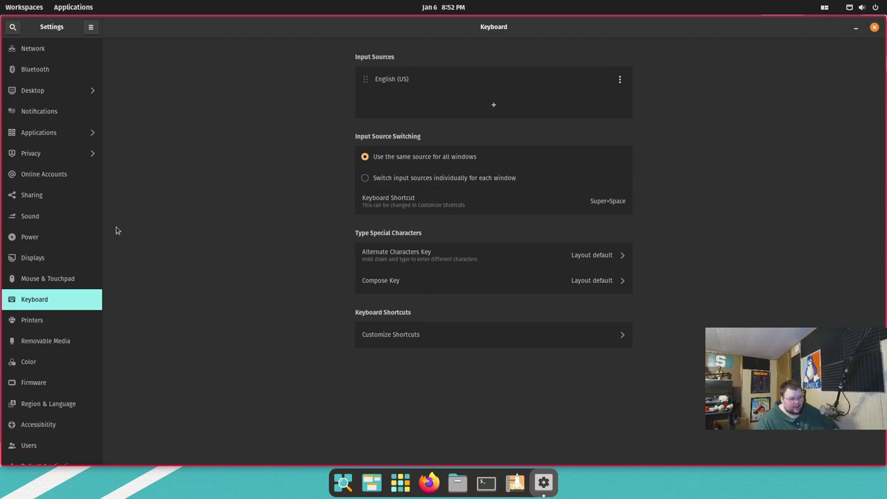
key("super")
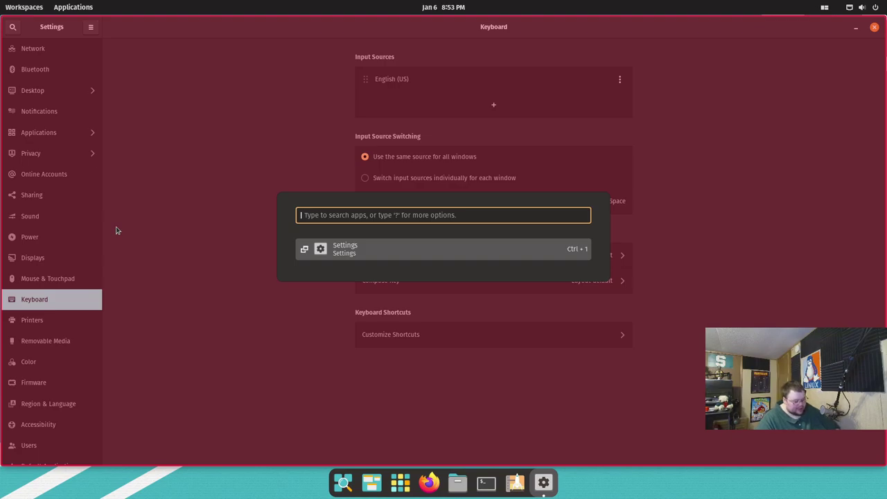
Reopen the Pop!_Shell cheat sheet via View All and open a terminal tiled beneath it
key("Escape")
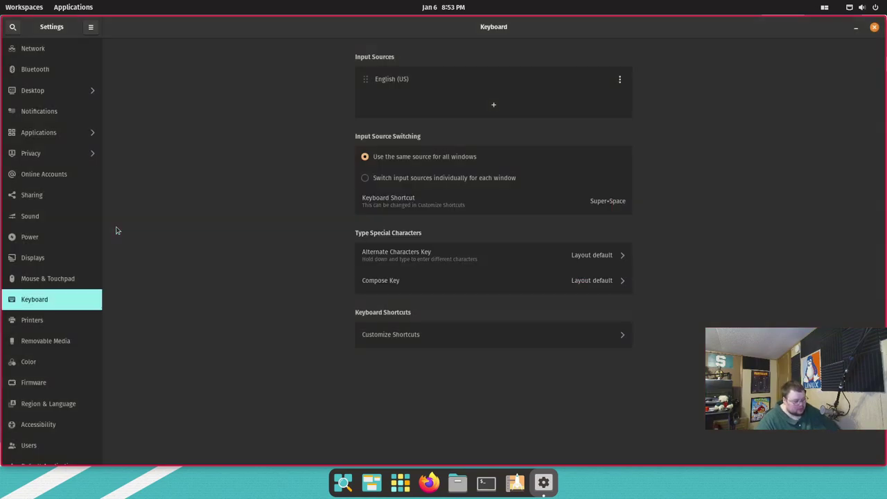
left_click(825, 7)
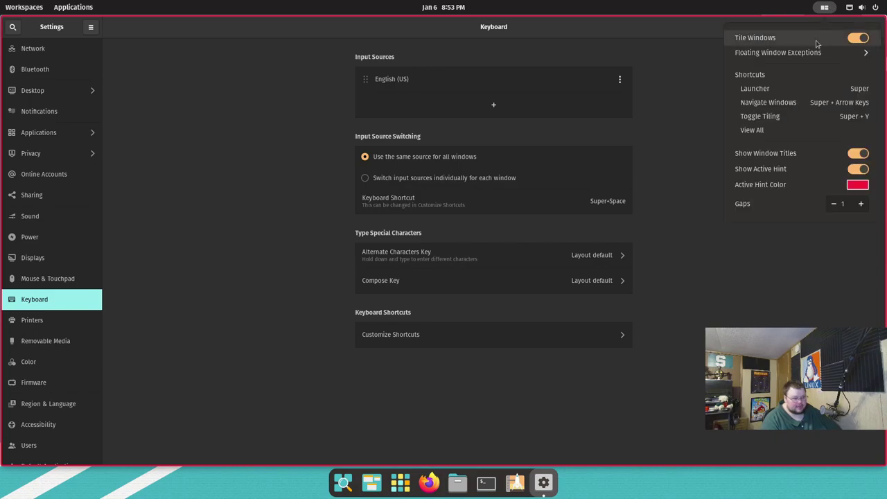
left_click(782, 131)
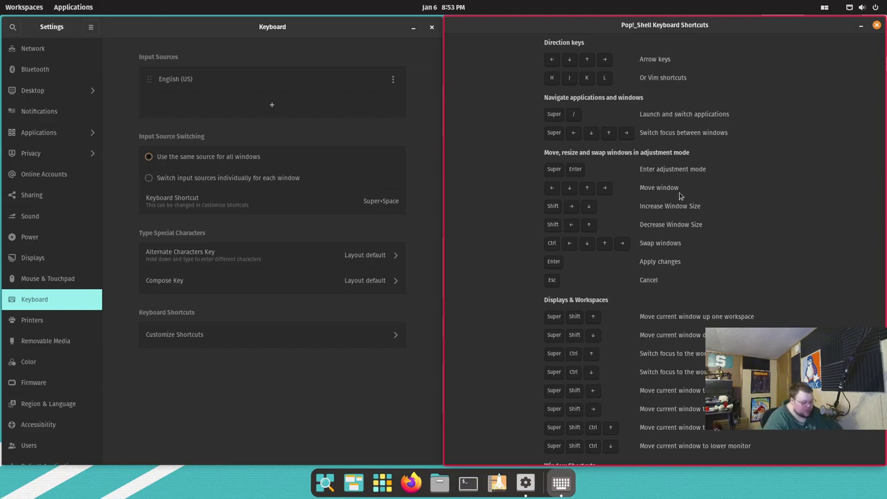
key("super+t")
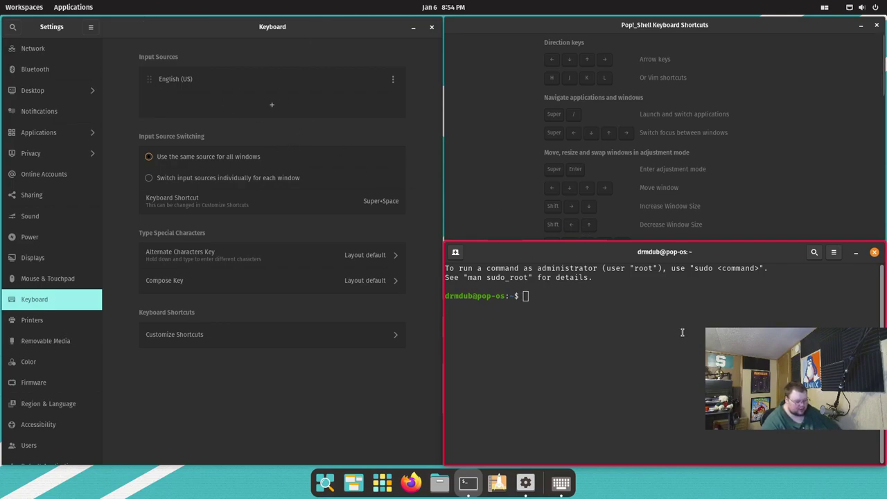
Open two more terminals, one beside the first and one below it, tiling automatically
key("super+t")
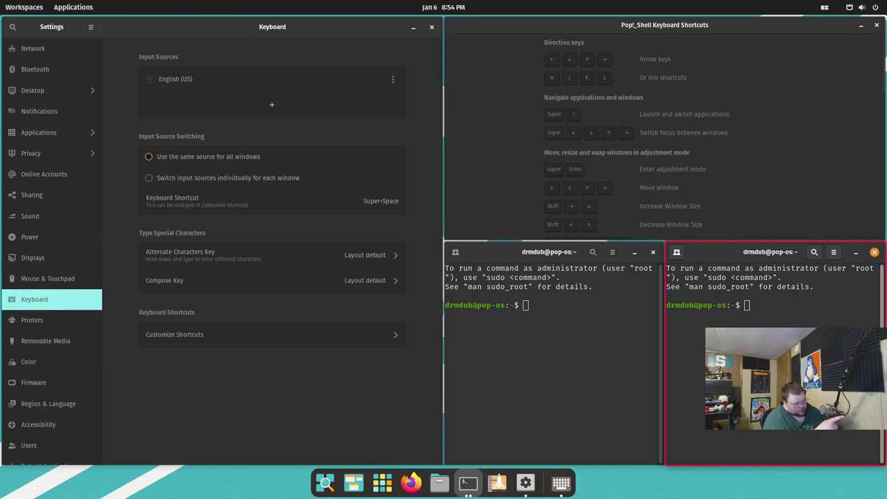
key("super+t")
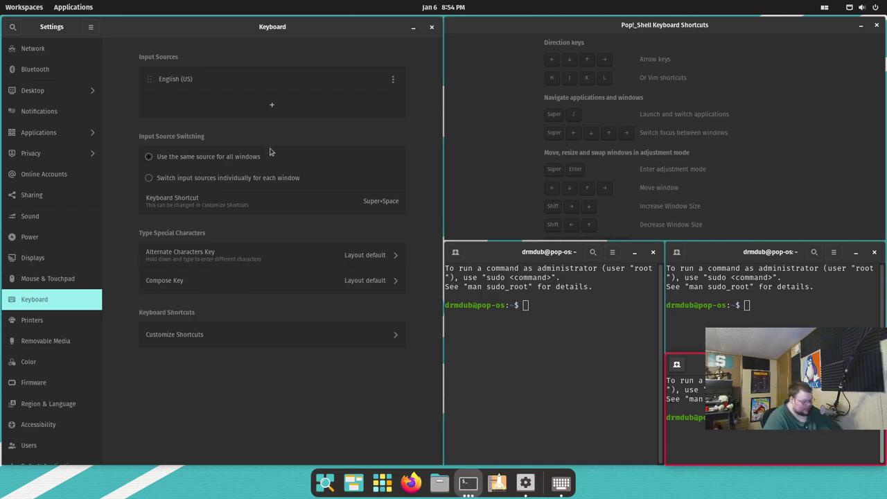
Stack about 22 tiled terminals on host dwm workspace 8, then restore the Pop!_OS VM full screen
key("ctrl+f")
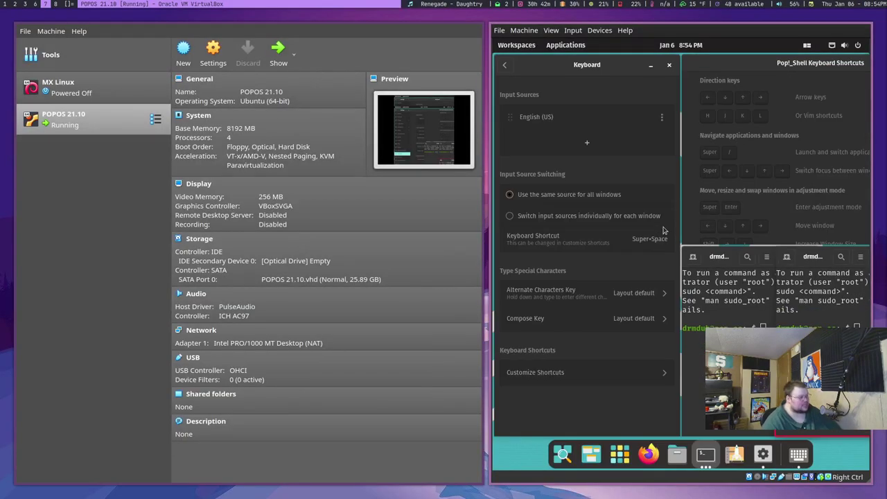
key("super+8")
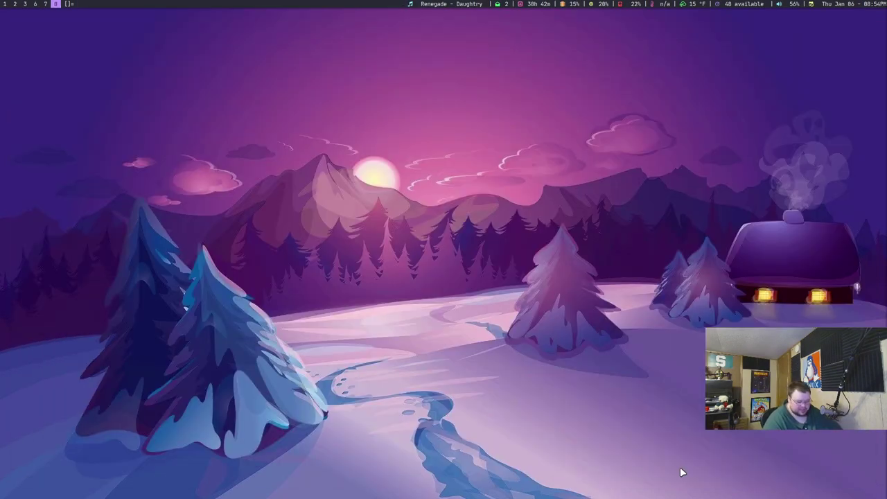
key("super+Return")
key("super+Return")
key("super+Return")
key("super+Return")
key("super+Return")
key("super+Return")
key("super+Return")
key("super+Return")
key("super+Return")
key("super+Return")
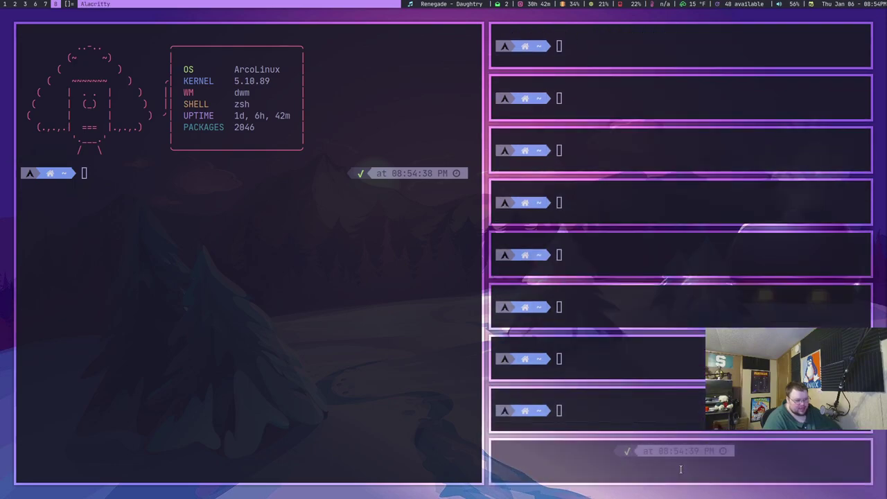
key("super+Return")
key("super+Return")
key("super+Return")
key("super+Return")
key("super+Return")
key("super+Return")
key("super+Return")
key("super+Return")
key("super+Return")
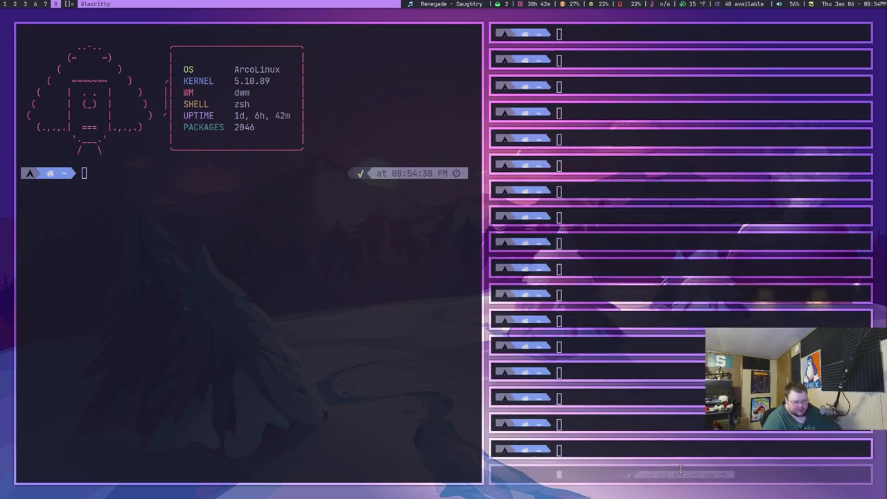
key("super+Return")
key("super+Return")
key("super+Return")
key("super+Return")
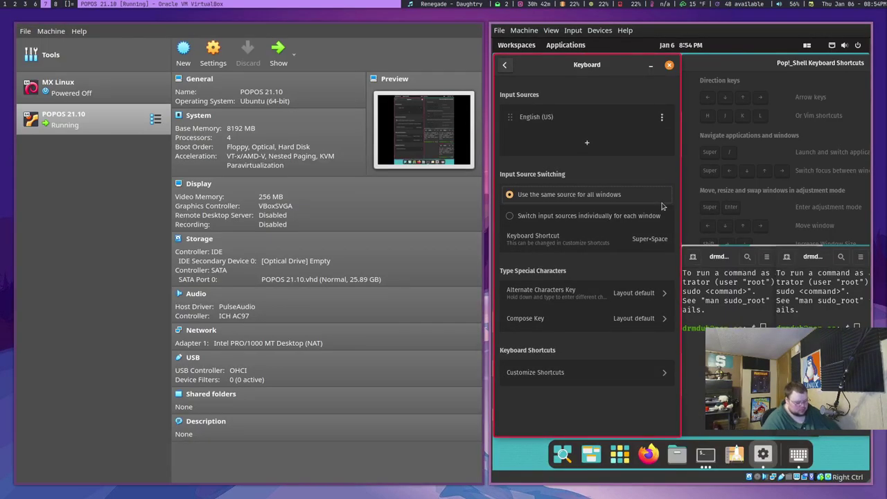
key("Control_R+f")
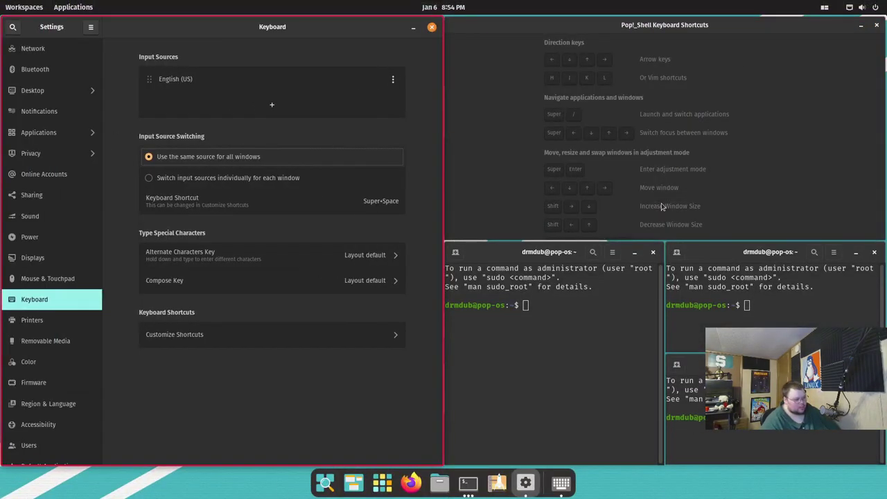